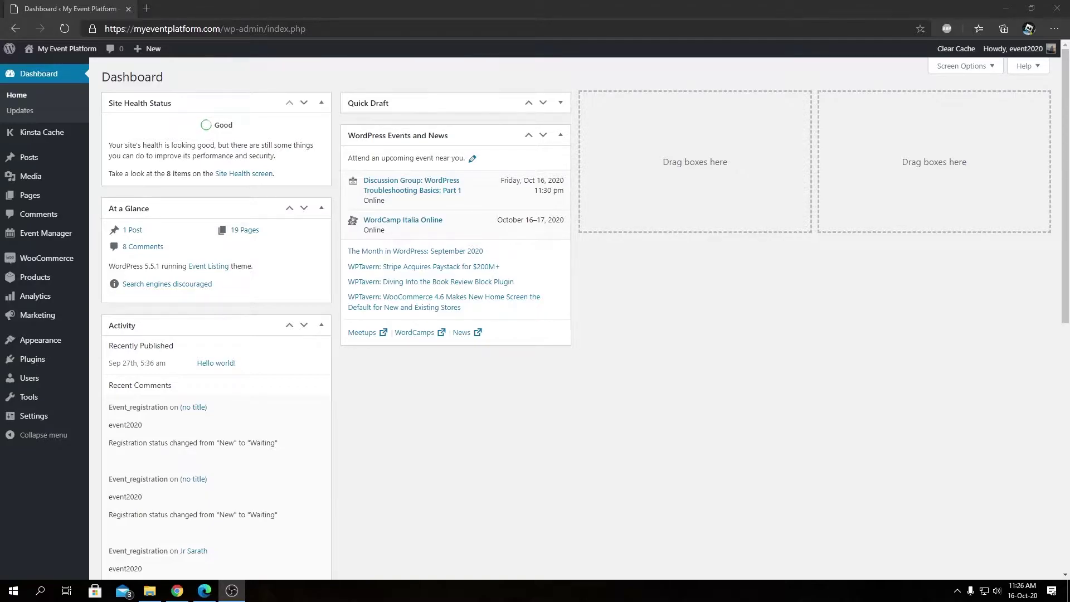
Step: Bring up WP Event Manager settings on the Type & Category Colors tab
click(176, 591)
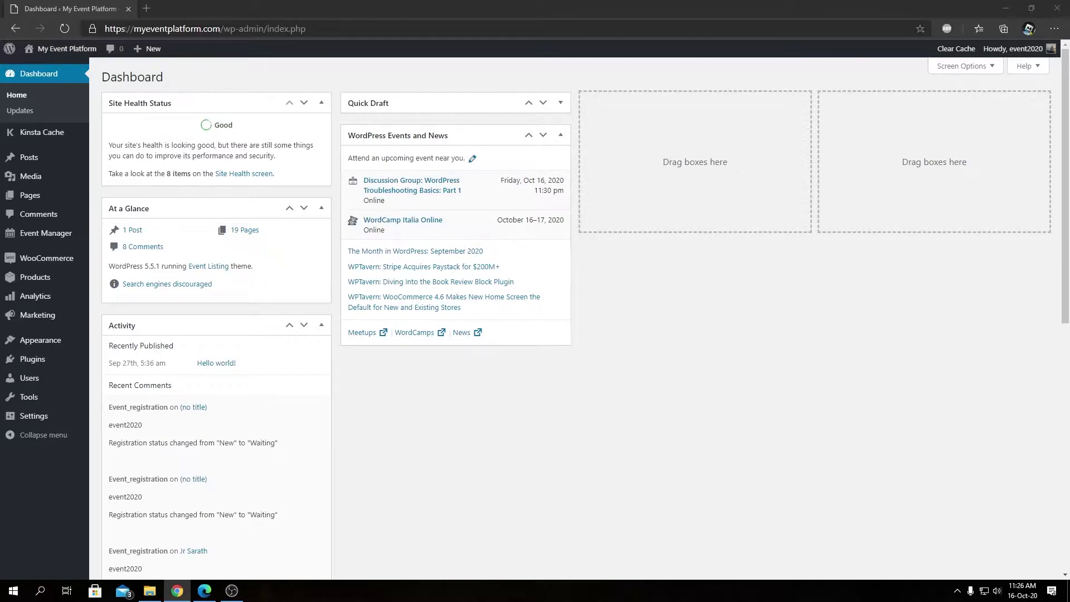
click(780, 331)
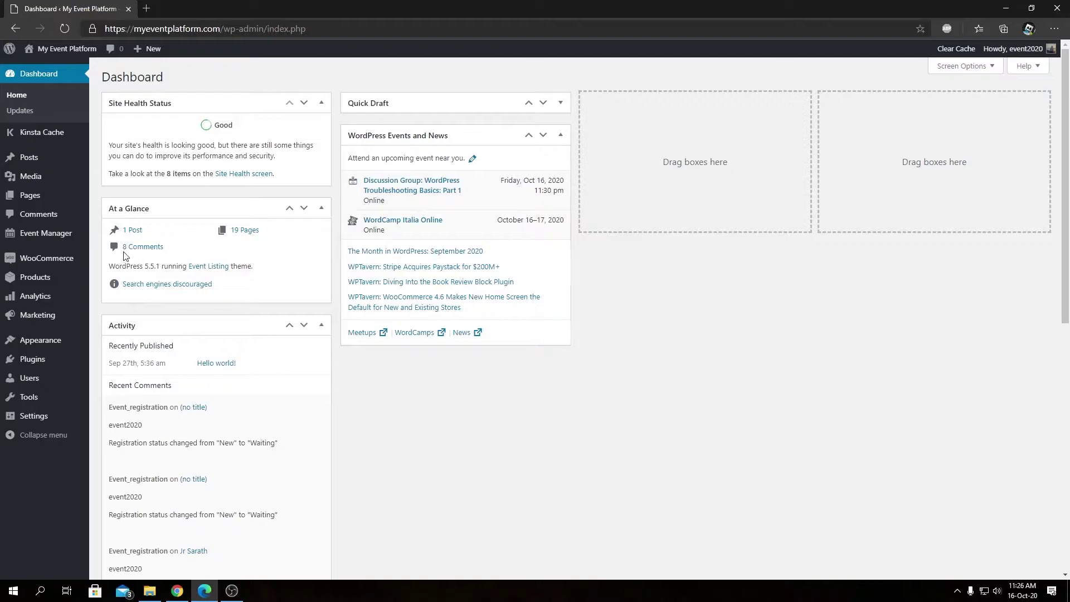
mouse_move(46, 233)
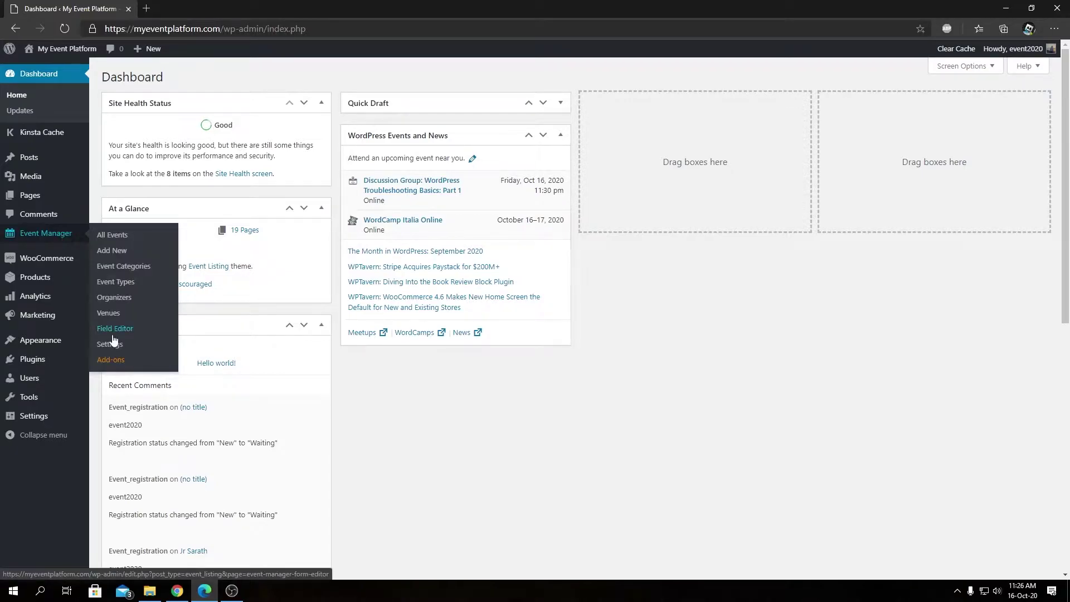
click(123, 345)
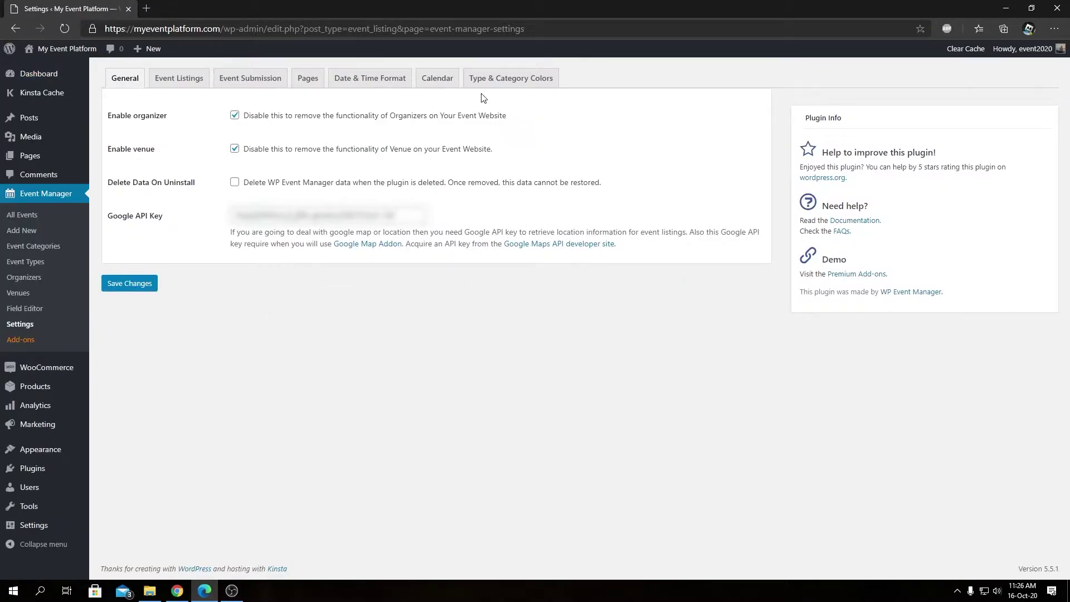
click(486, 82)
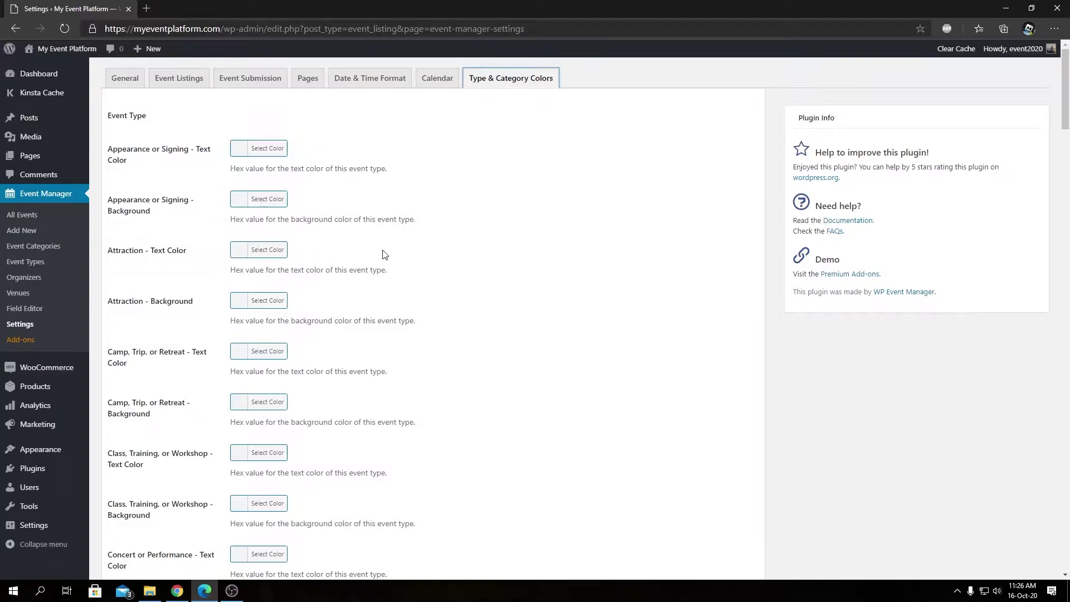
Step: Scroll down to the 'Apply colors to Calendar' option and bring up the Visit Site link menu
scroll(383, 254, down, 8)
scroll(383, 254, down, 20)
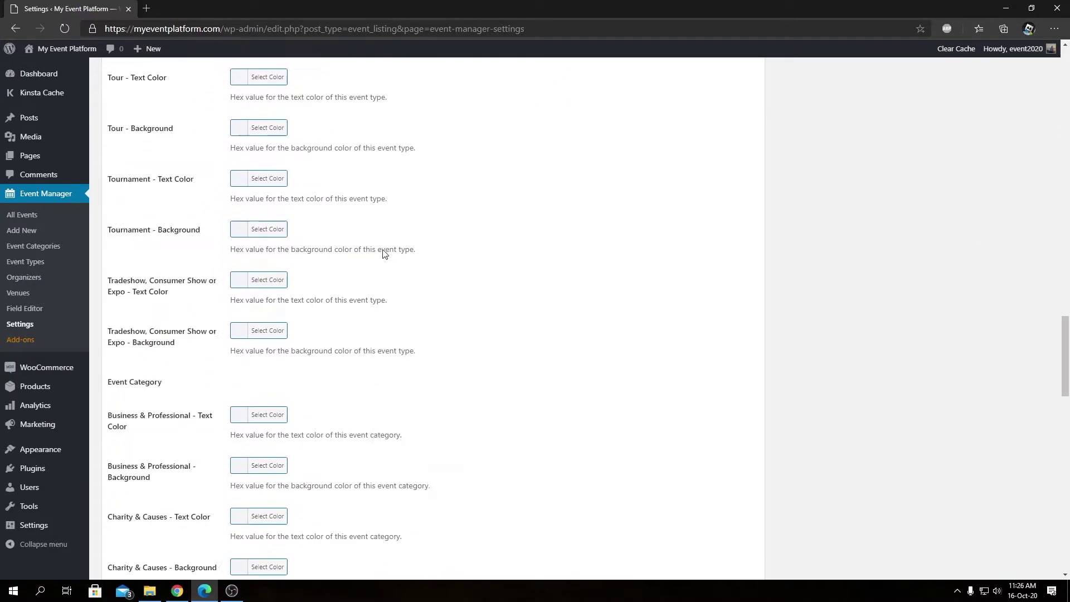
scroll(383, 254, down, 15)
scroll(383, 254, down, 5)
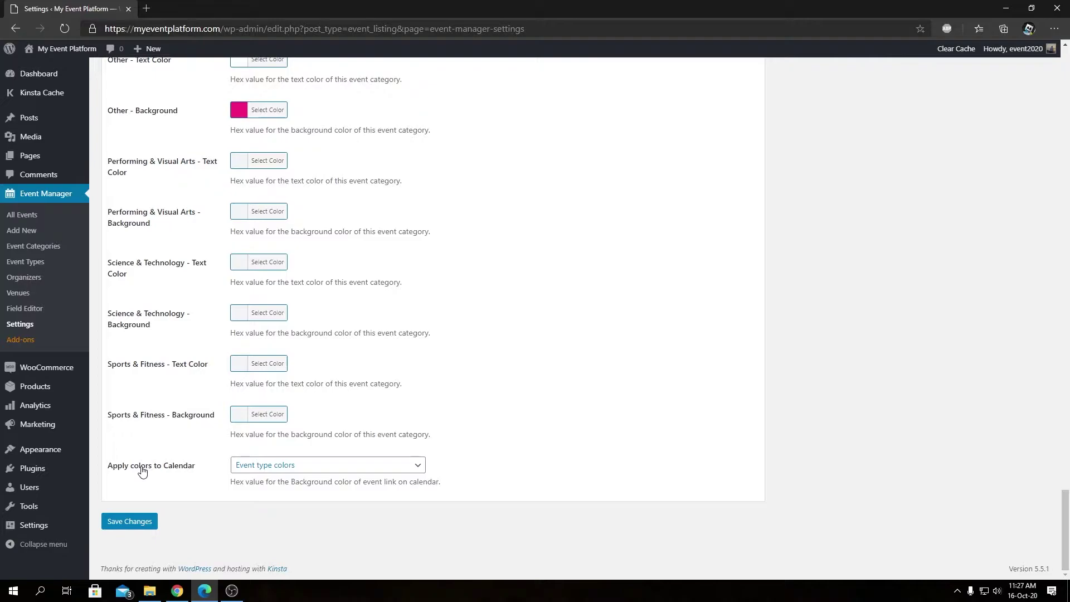
mouse_move(66, 49)
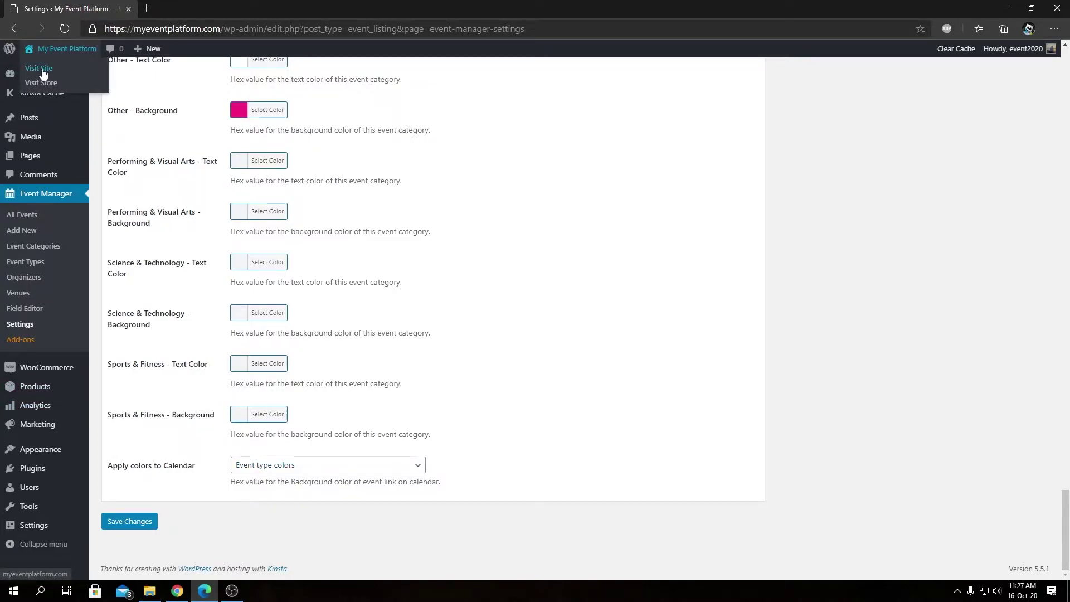
right_click(40, 68)
Step: Open the live site in a new tab and view its Events page as the October 2020 month grid
click(58, 75)
click(167, 8)
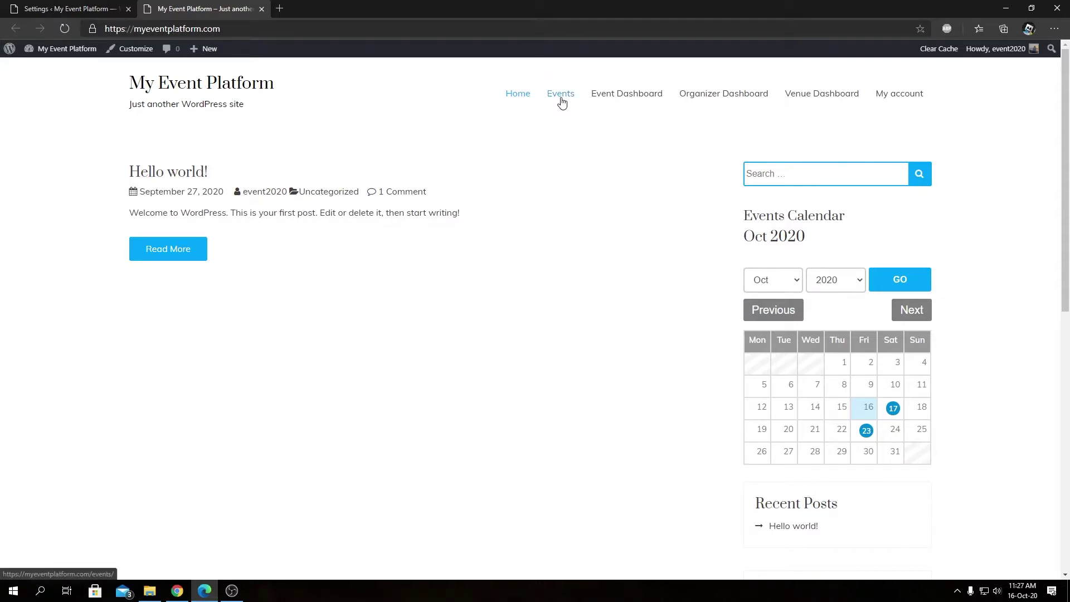
click(561, 95)
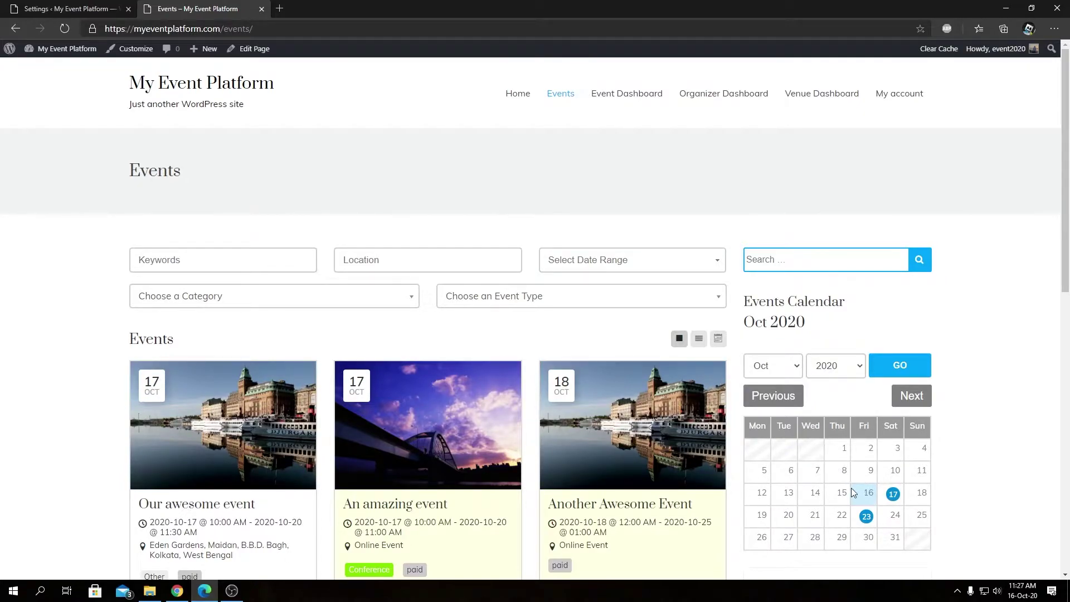
click(721, 338)
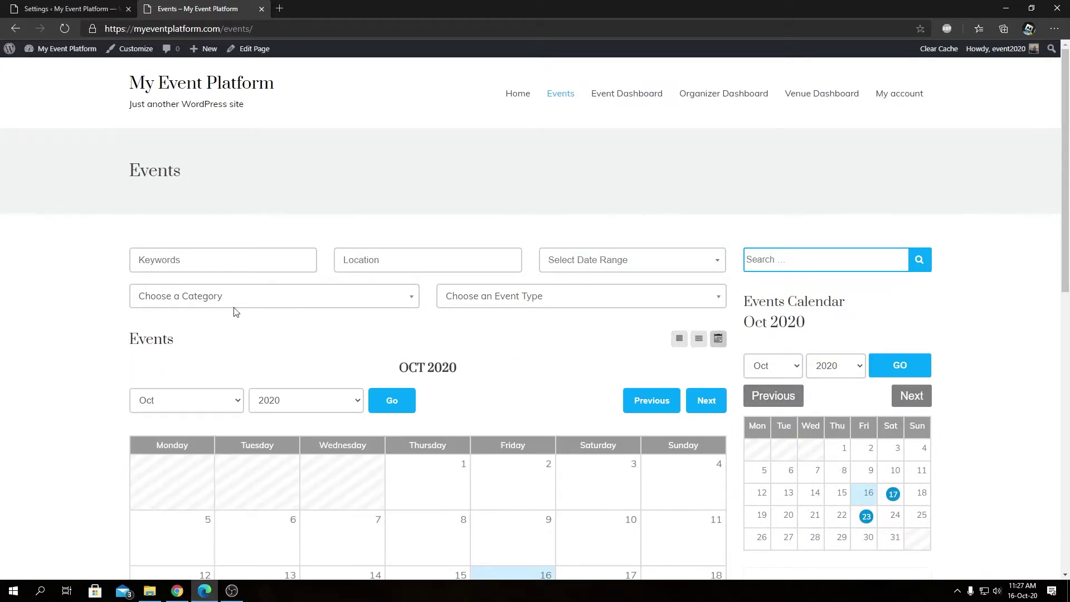
scroll(477, 343, down, 3)
scroll(478, 307, down, 3)
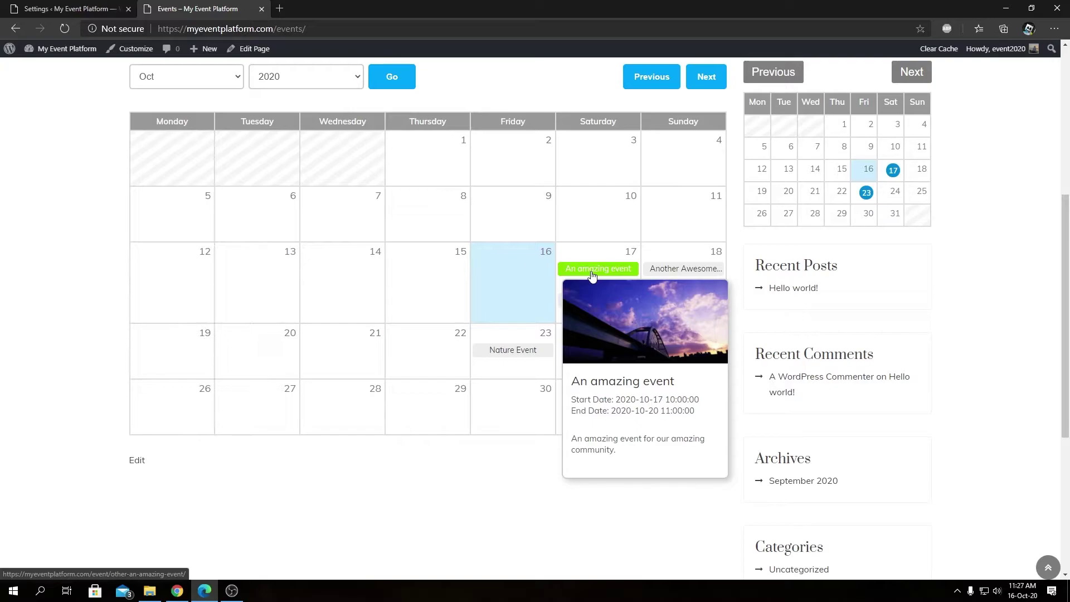
Step: Open 'An amazing event' in a new tab and highlight its Event Types heading
mouse_move(597, 269)
right_click(594, 275)
click(609, 286)
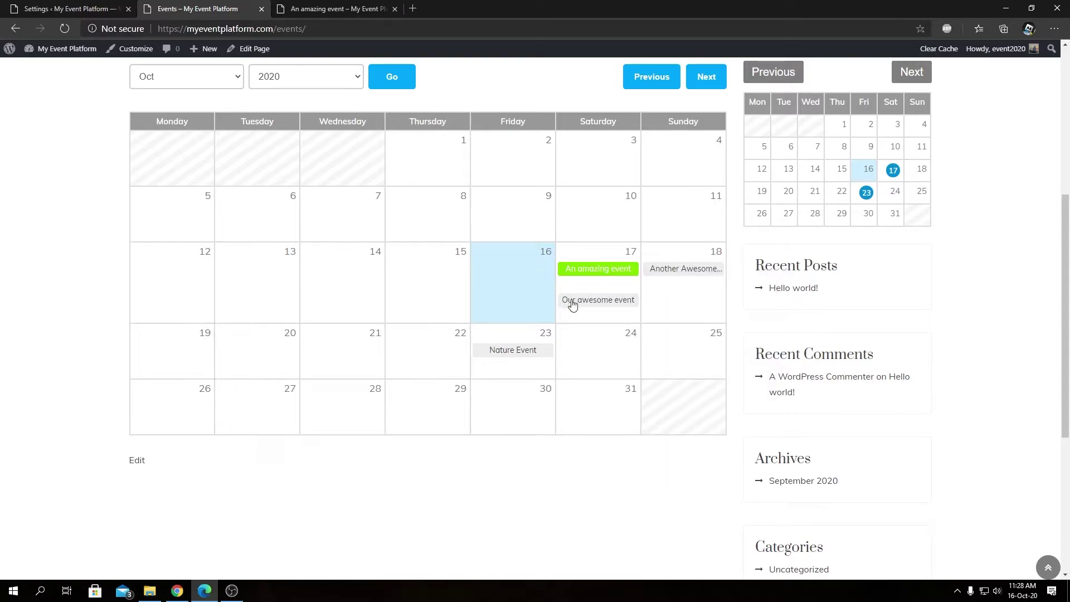
click(309, 9)
scroll(552, 234, down, 10)
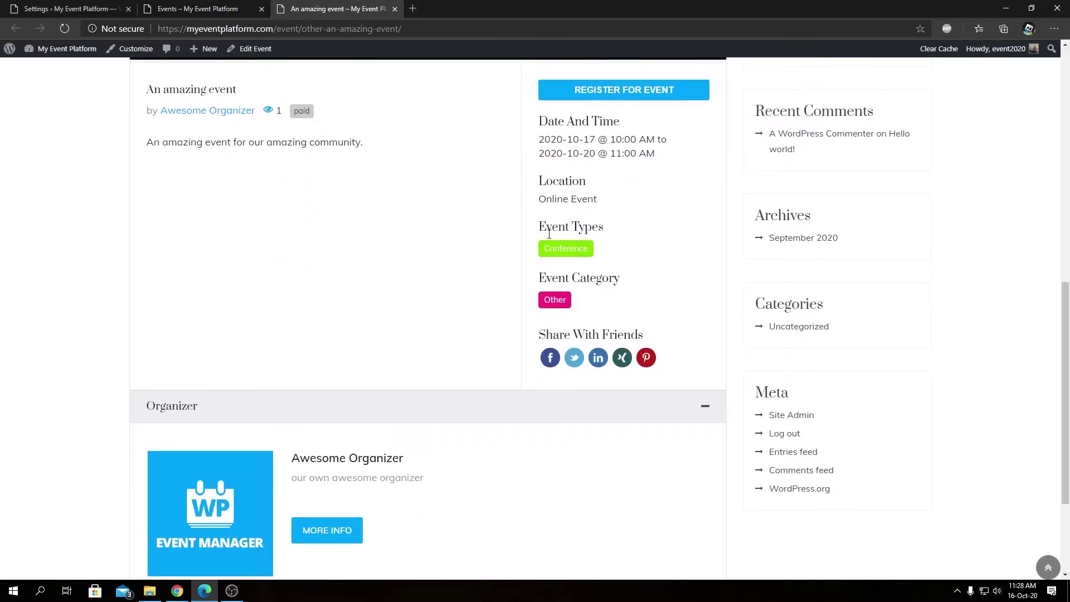
triple_click(549, 233)
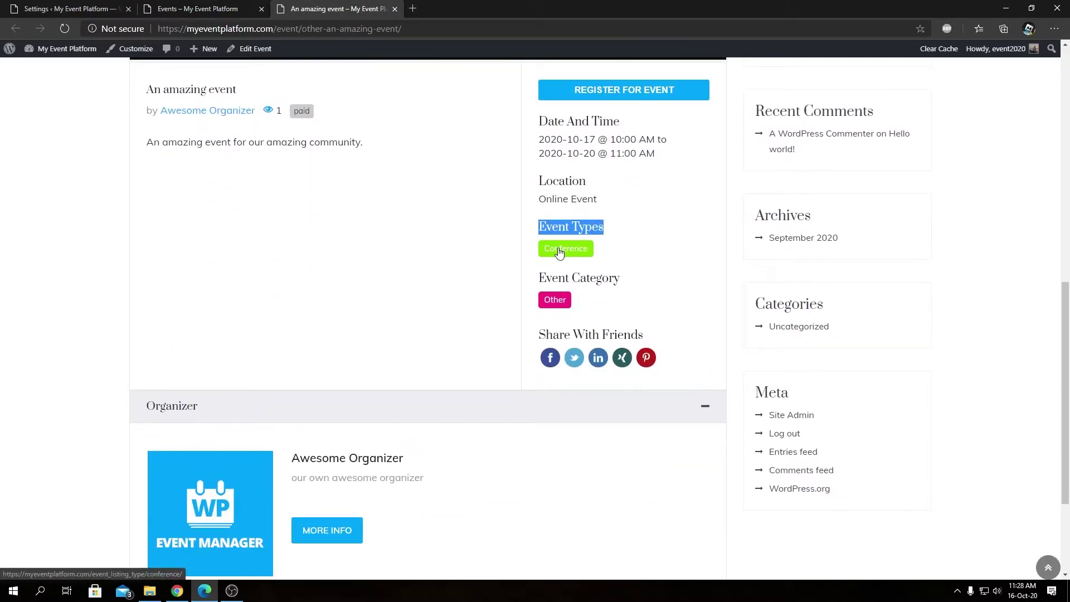
click(598, 270)
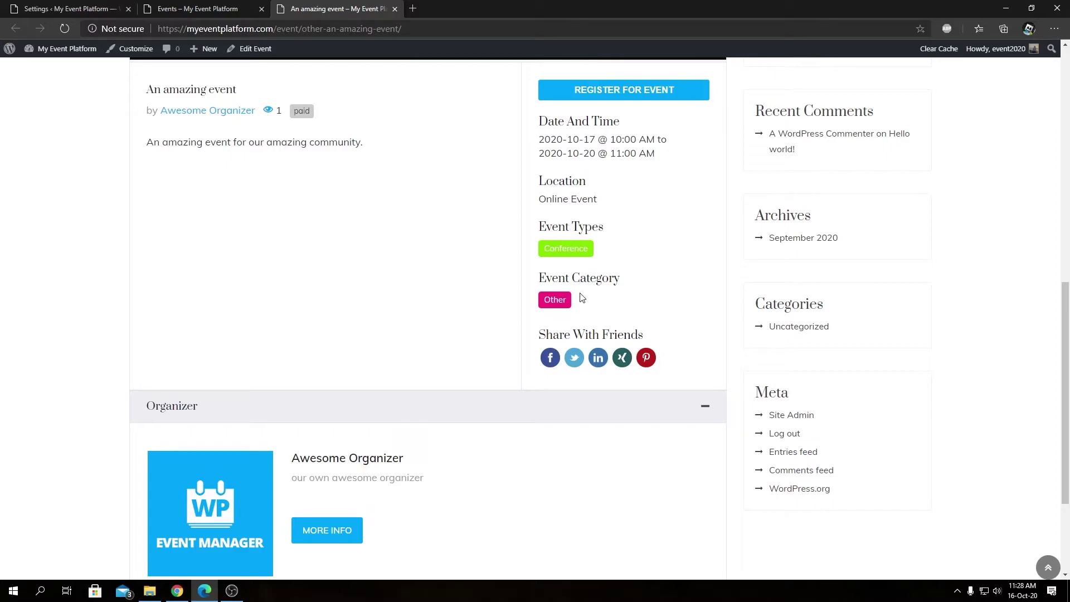
Step: Return to the Events calendar tab after a second glance at the event page
click(249, 8)
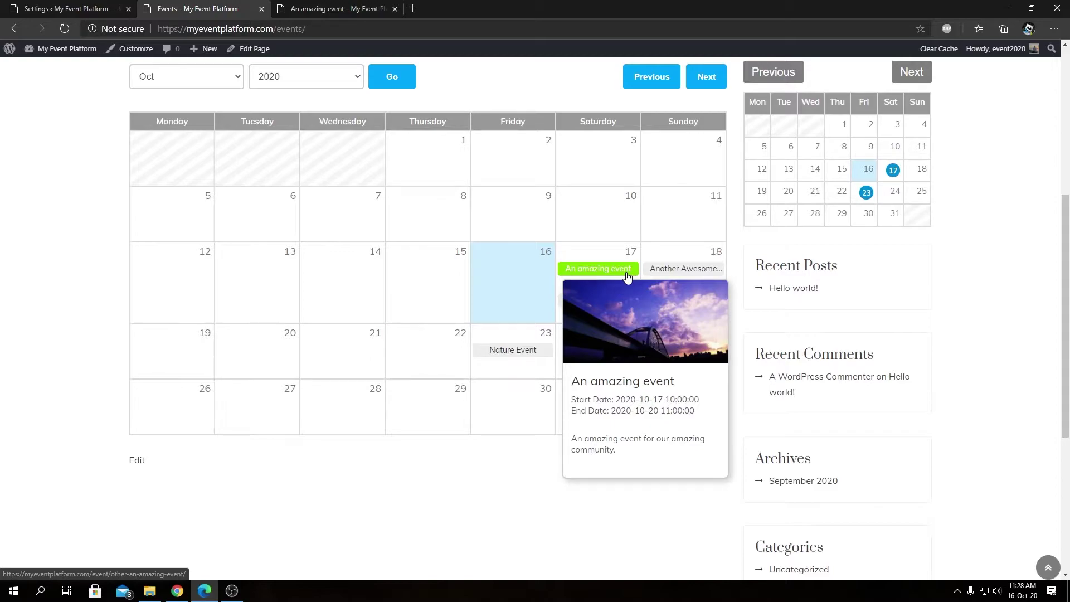
mouse_move(597, 269)
click(314, 8)
click(190, 10)
Step: Set 'Apply colors to Calendar' to 'Event category colors' and save the settings
key(ctrl+shift+Tab)
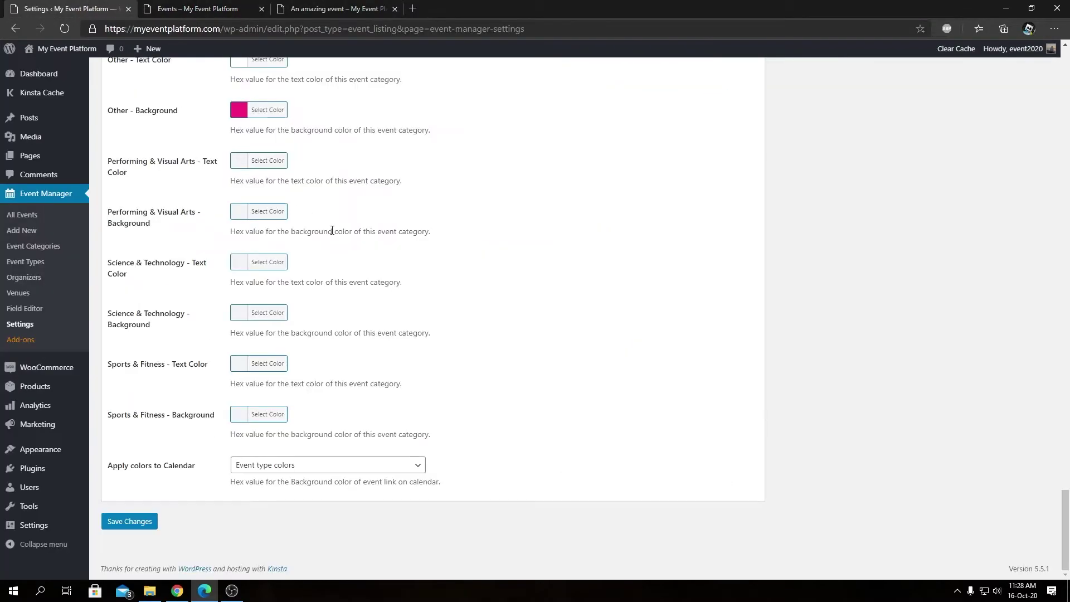
click(149, 471)
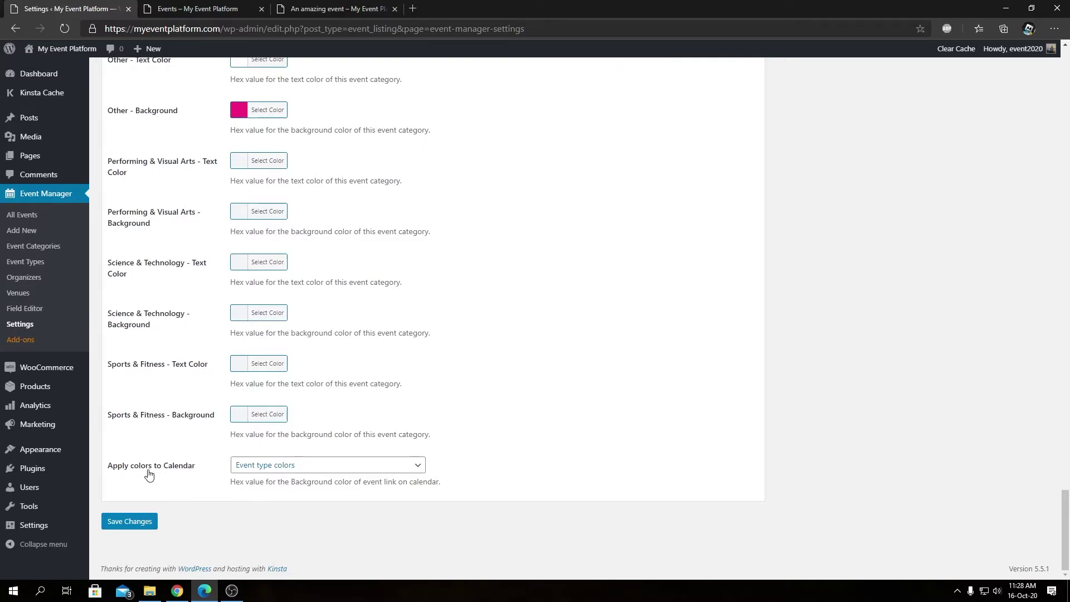
click(269, 474)
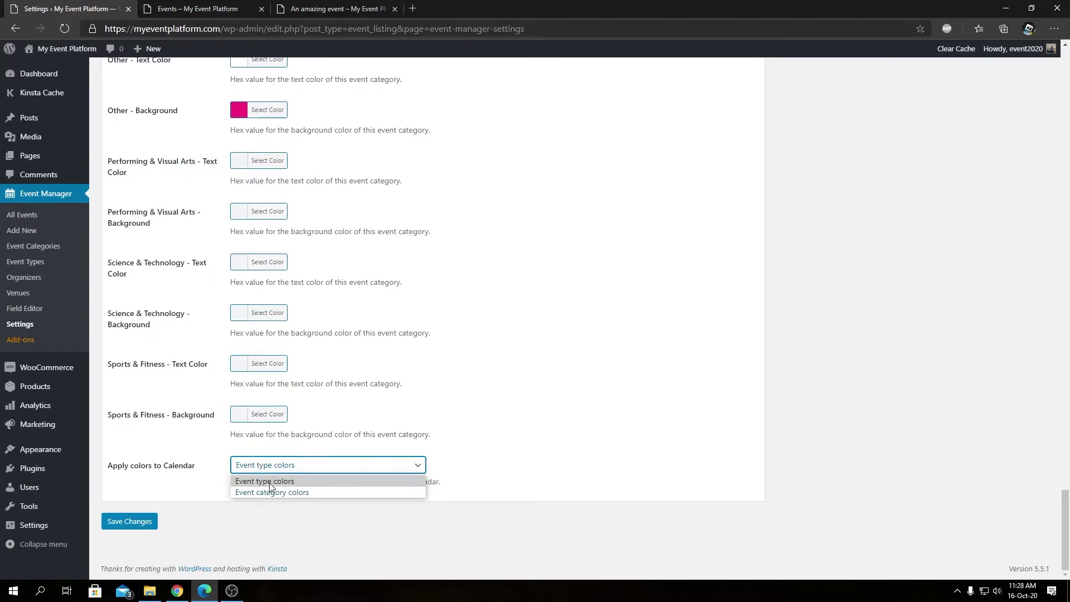
click(326, 8)
click(240, 9)
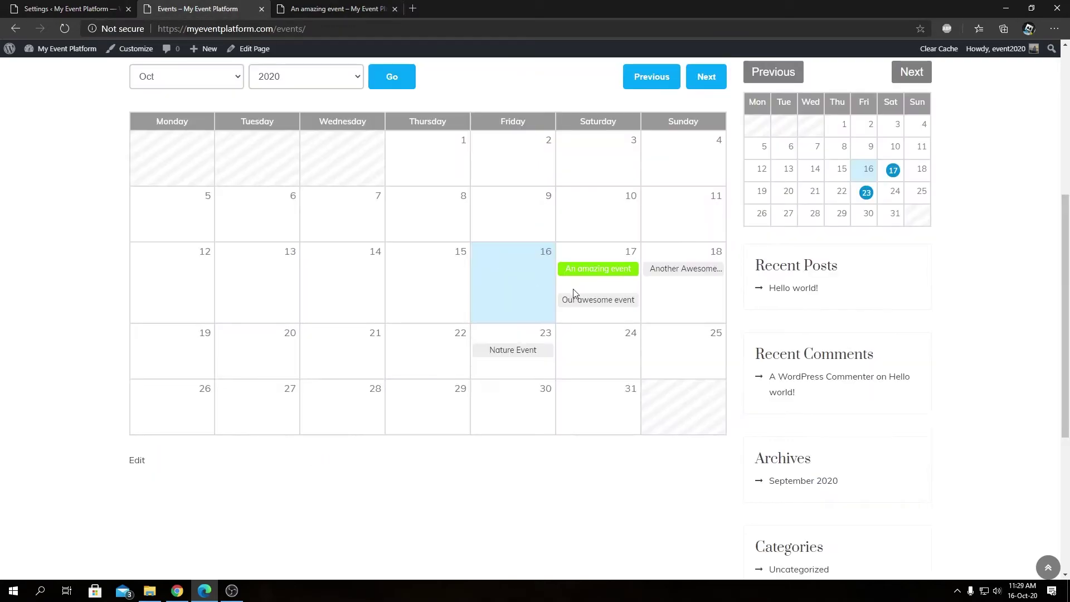
click(72, 8)
click(313, 465)
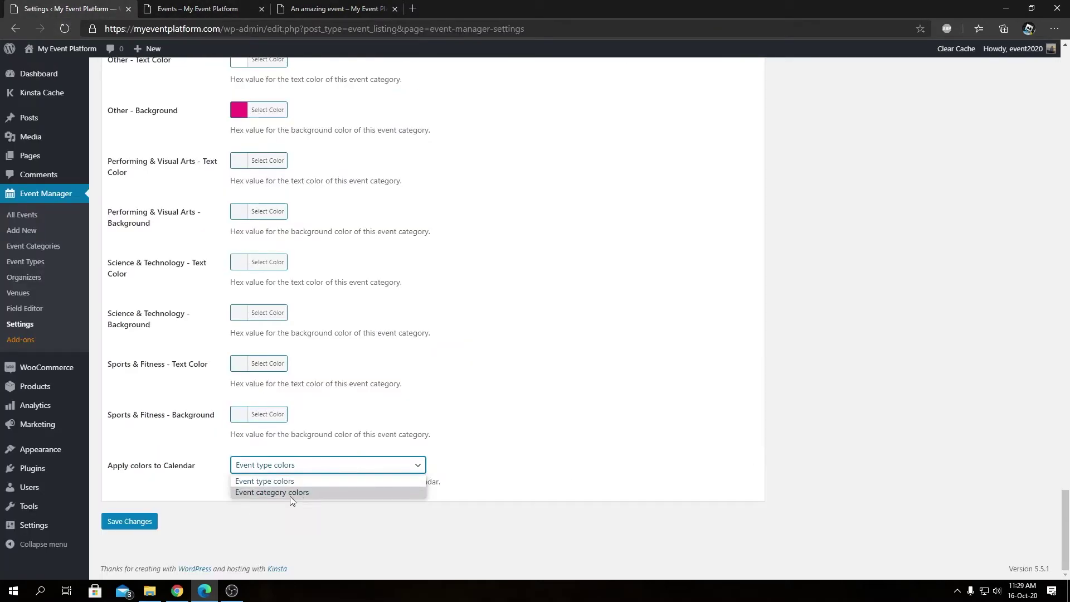
click(290, 494)
click(142, 526)
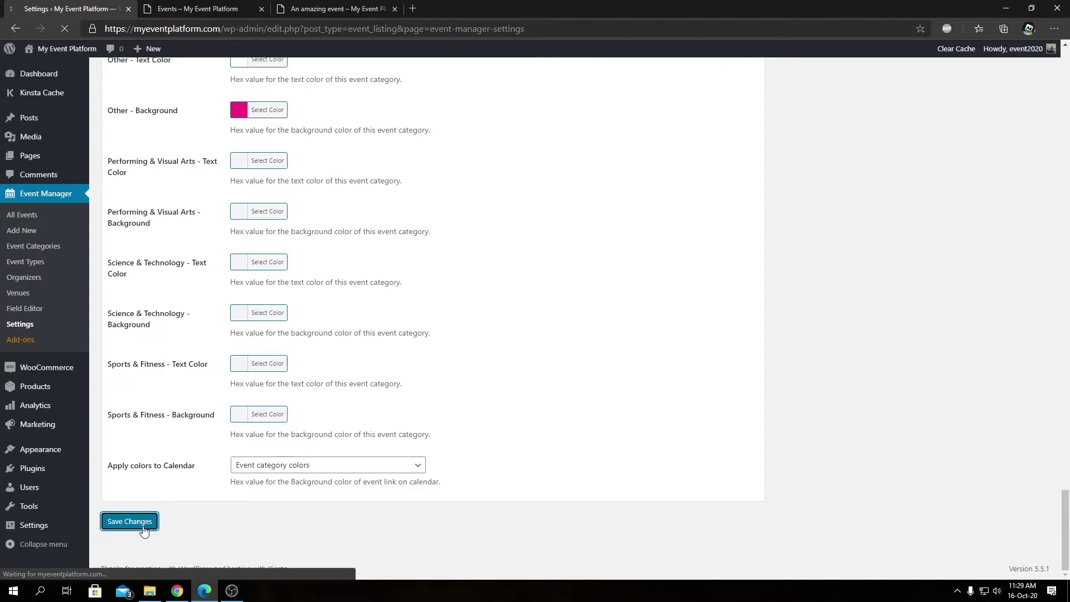
Step: Reload the events calendar so its October events show the pink category colour
click(198, 8)
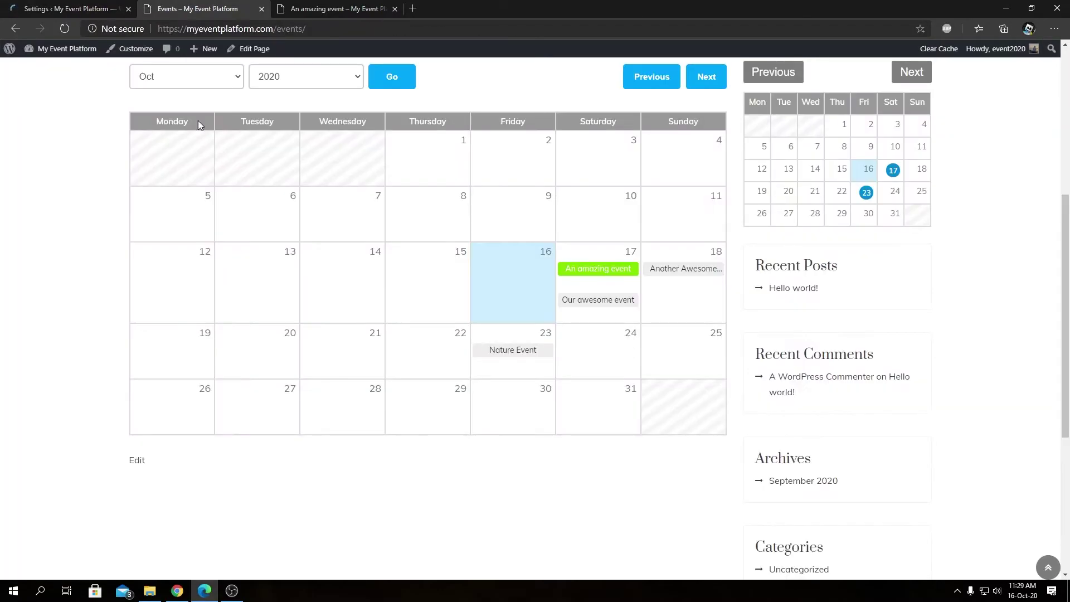
click(66, 26)
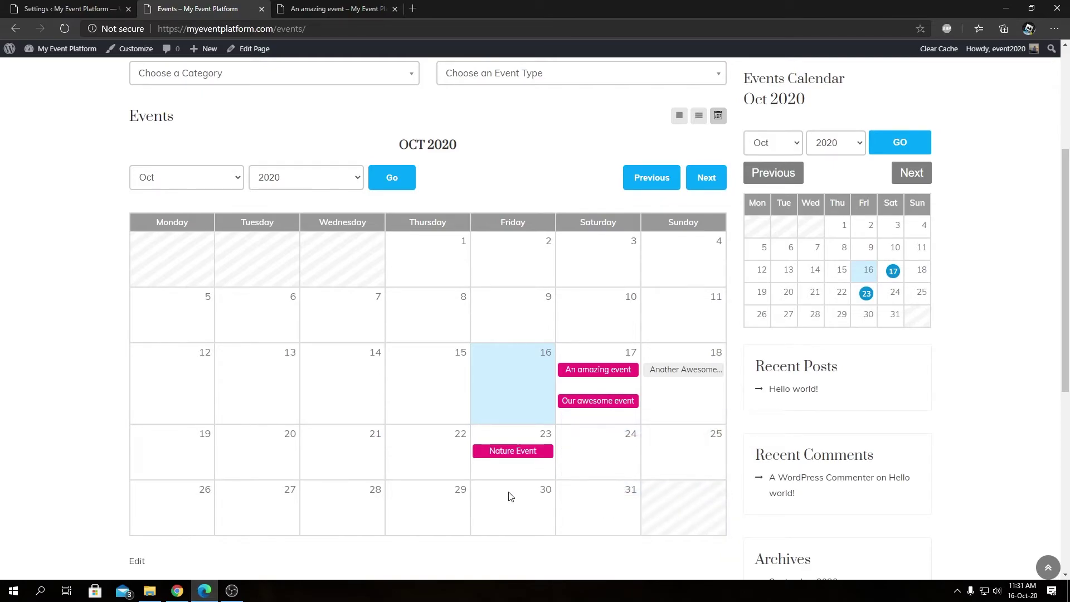
mouse_move(597, 268)
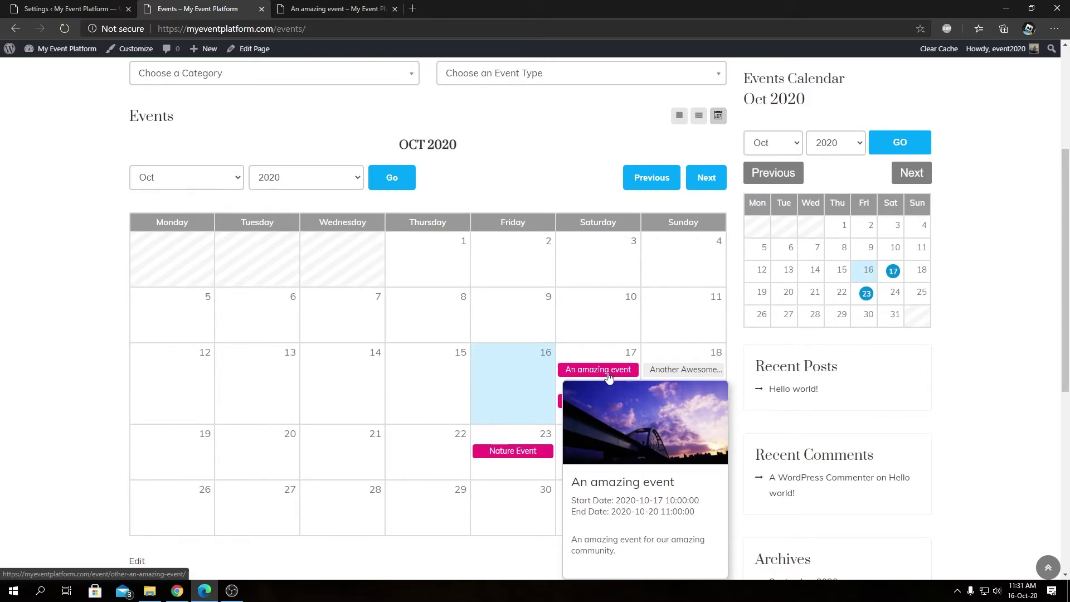
click(73, 9)
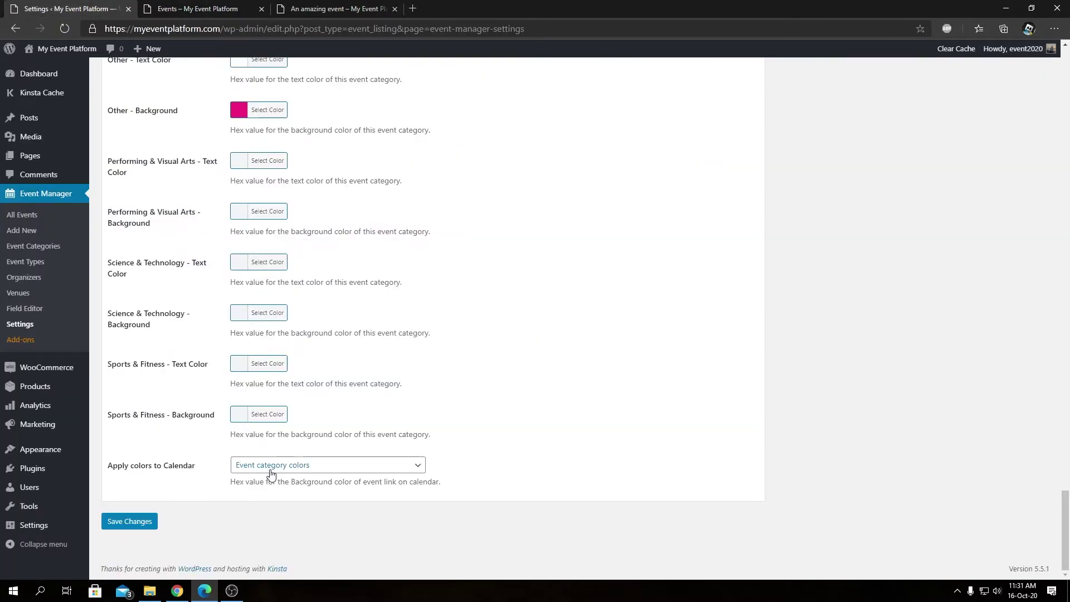
click(195, 9)
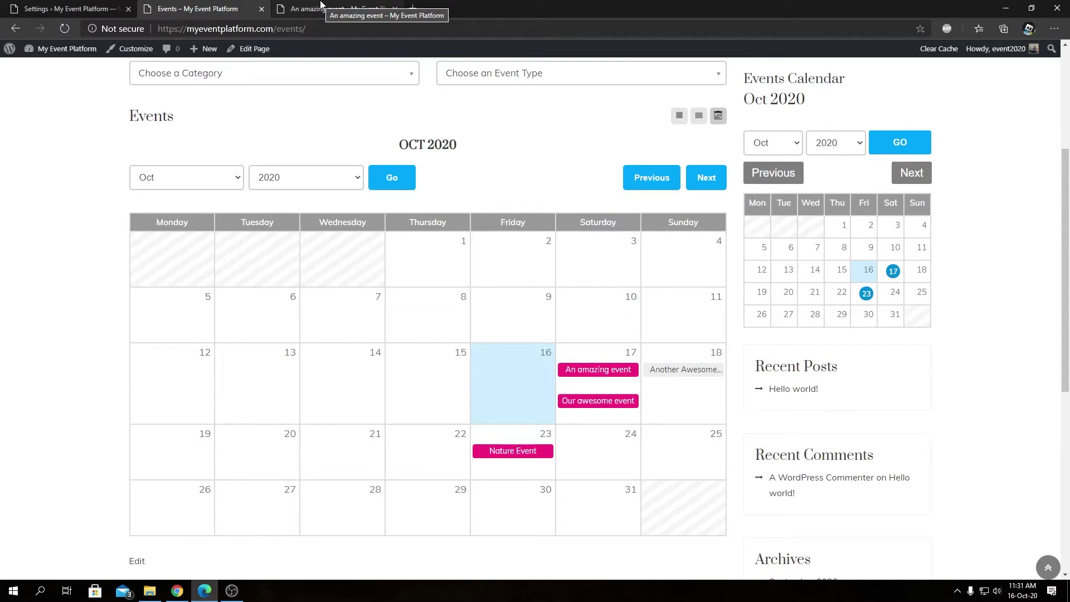
Step: Highlight the 'Event Category' heading on the An amazing event page, then return to the calendar
click(321, 6)
double_click(592, 277)
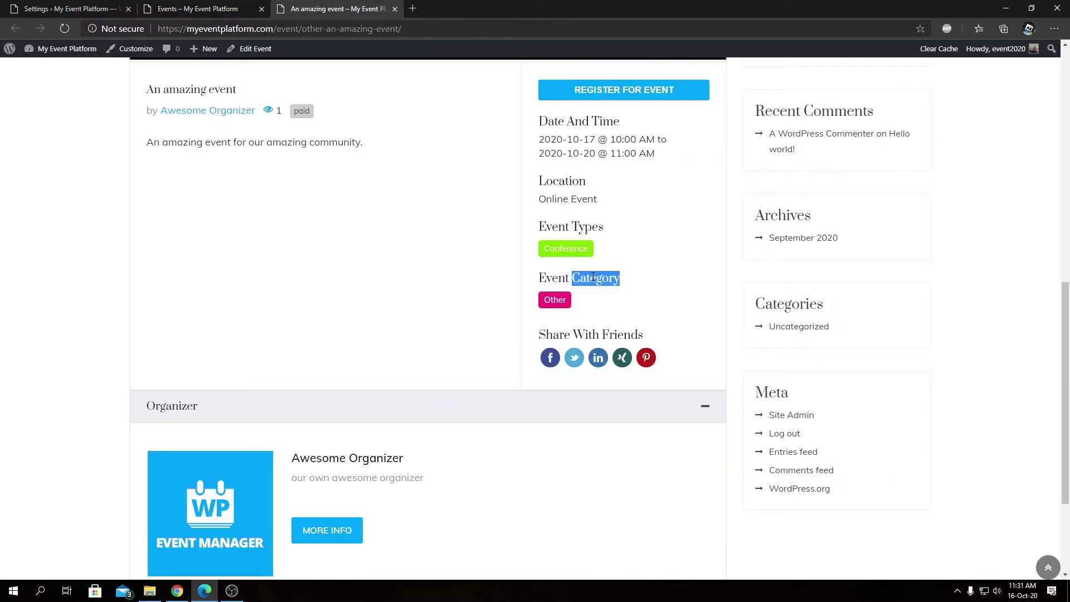
triple_click(592, 277)
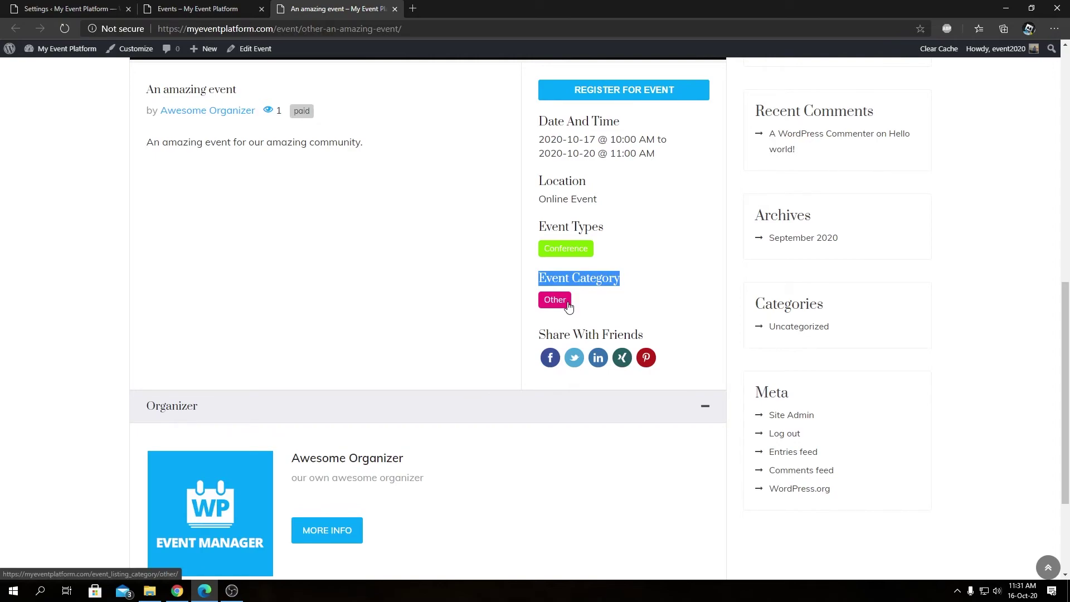
key(ctrl+shift+Tab)
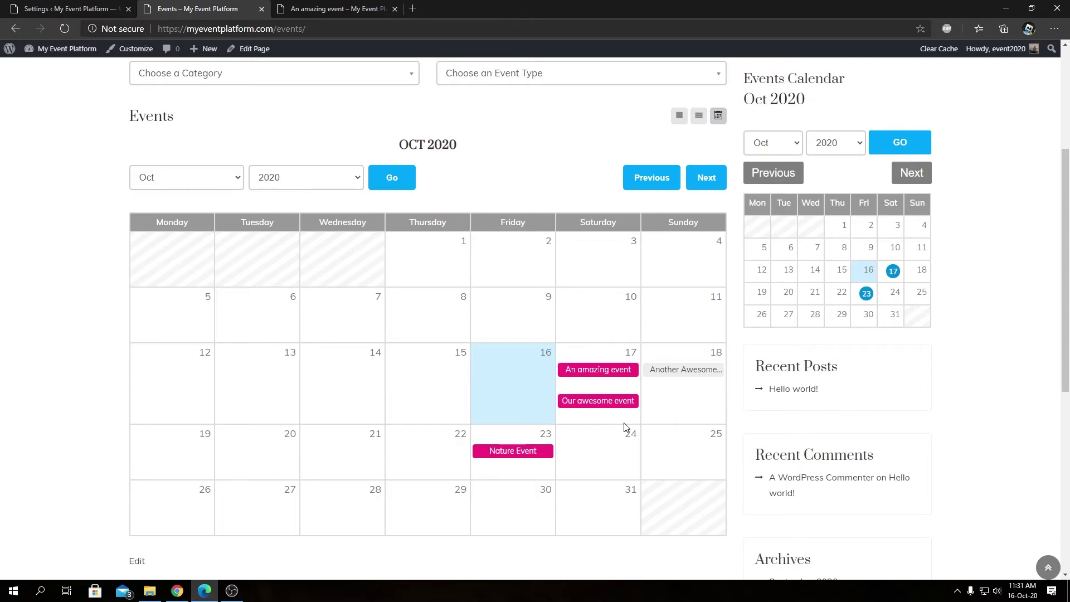
Step: Switch calendar colouring back to 'Event type colors', save, and reload the calendar
click(102, 12)
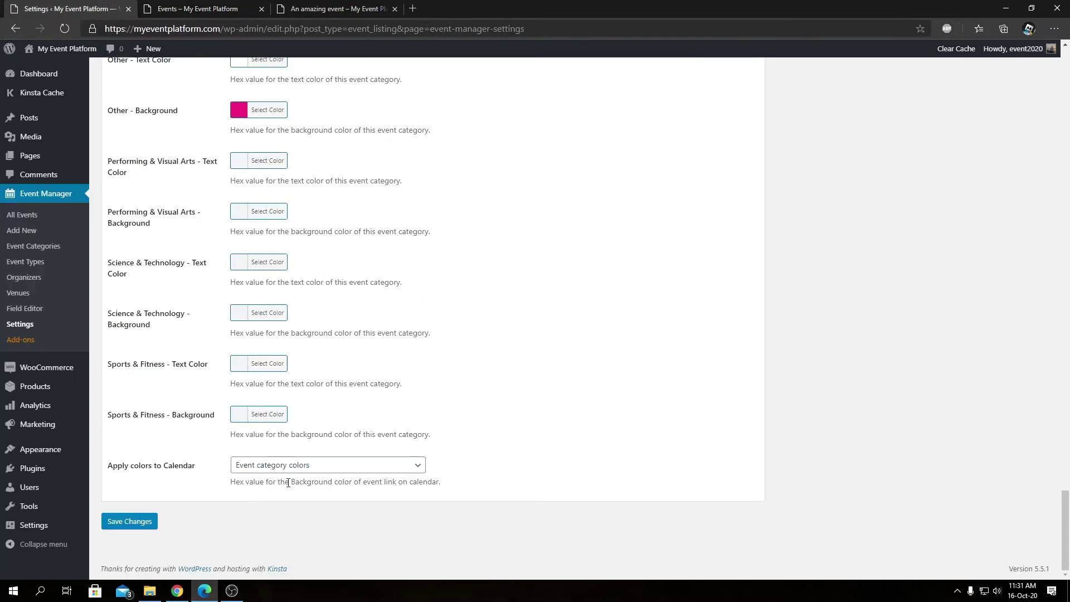
click(290, 467)
click(266, 481)
click(130, 521)
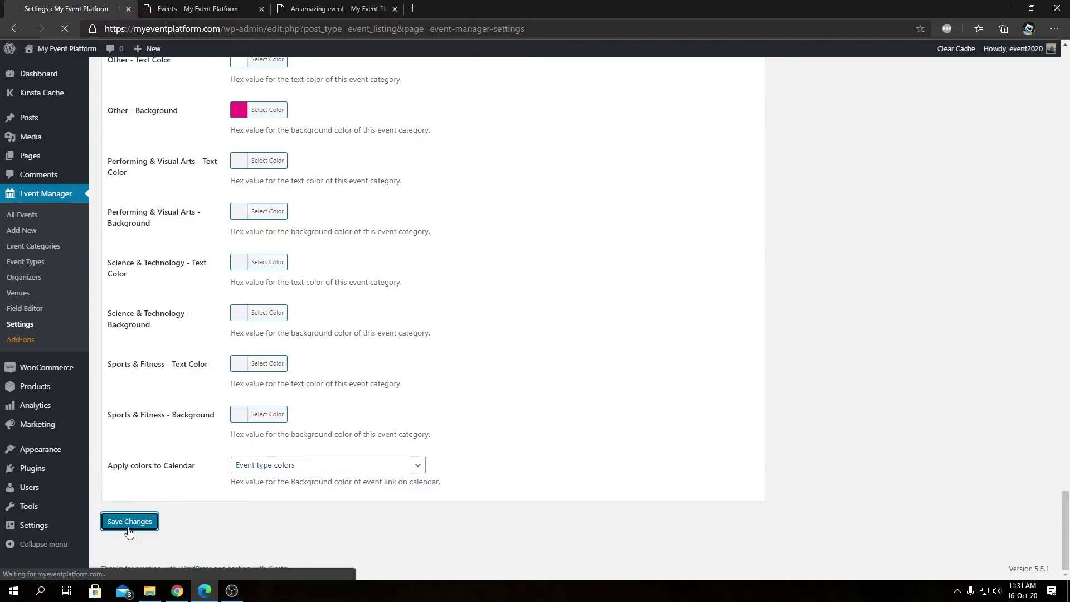
click(240, 9)
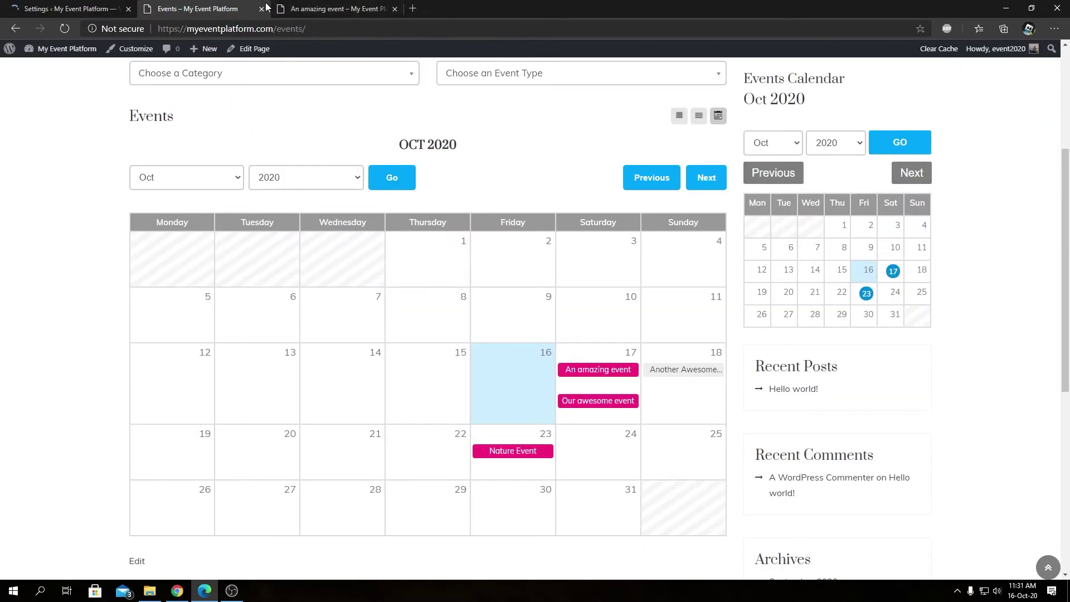
click(68, 31)
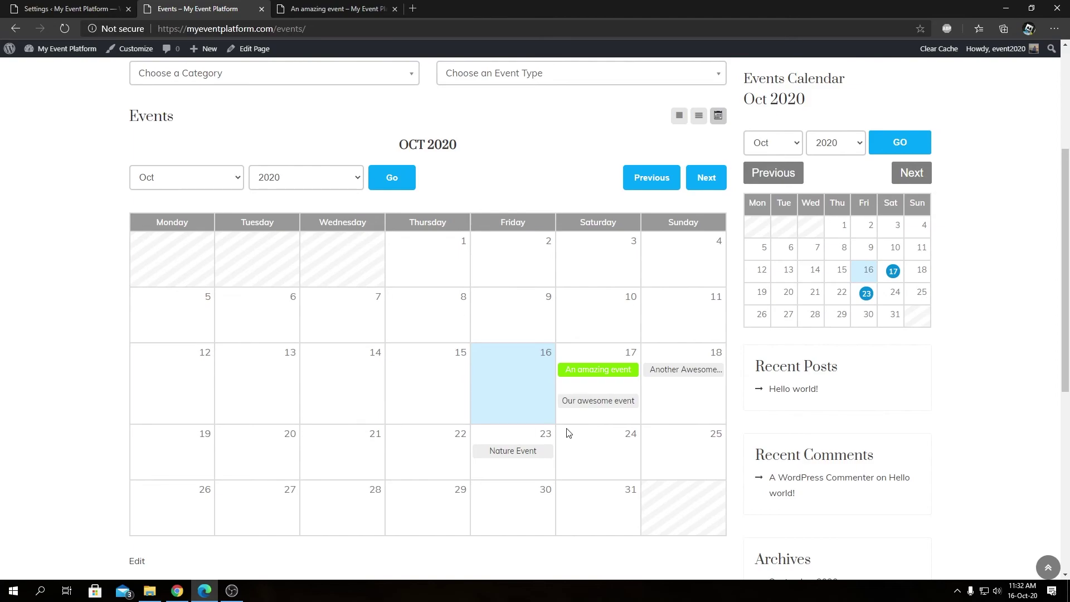
key(alt+Tab)
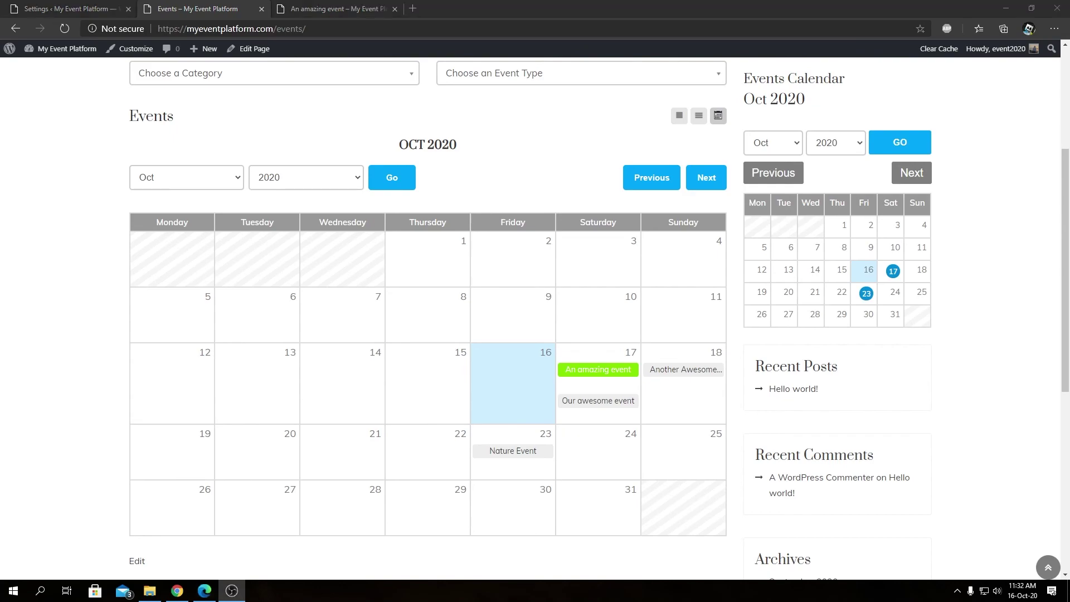